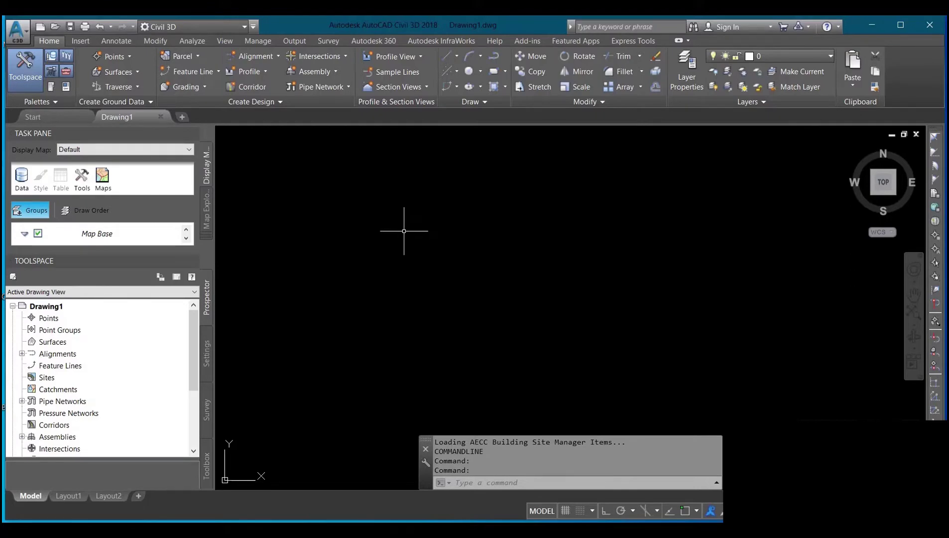
Look inside the VOLUME CAL folder on the desktop.
left_click(876, 26)
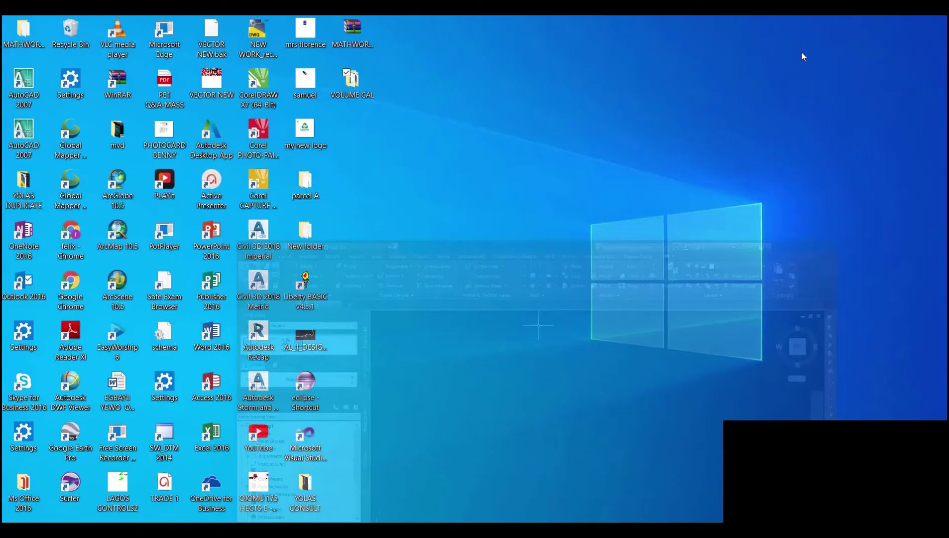
double_click(362, 86)
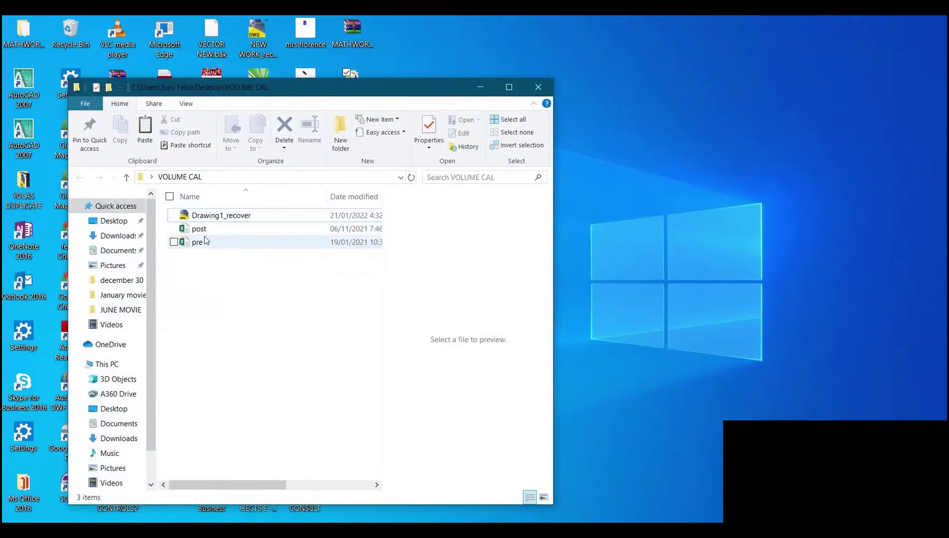
left_click(480, 87)
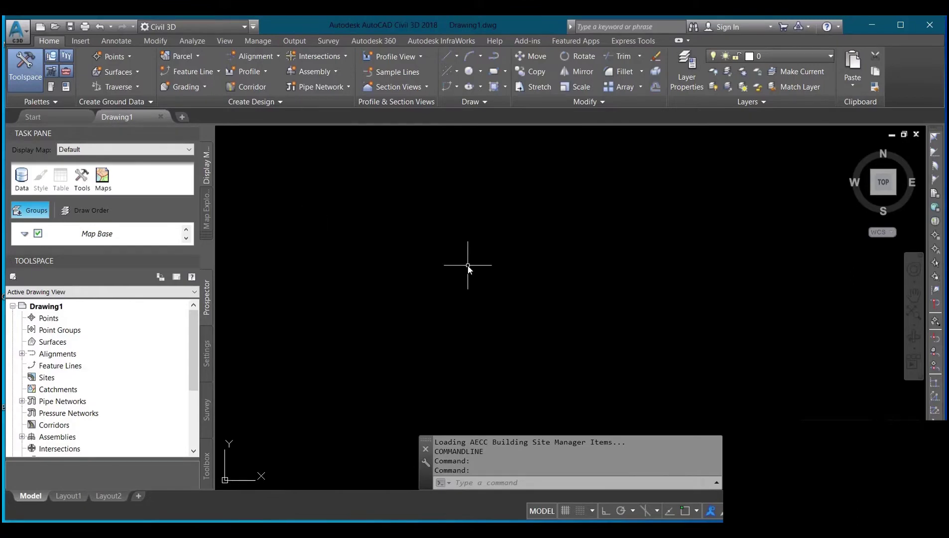
With UN, keep 0.000 precision and set clockwise angles, International lighting and North base angle.
type("un")
key("Return")
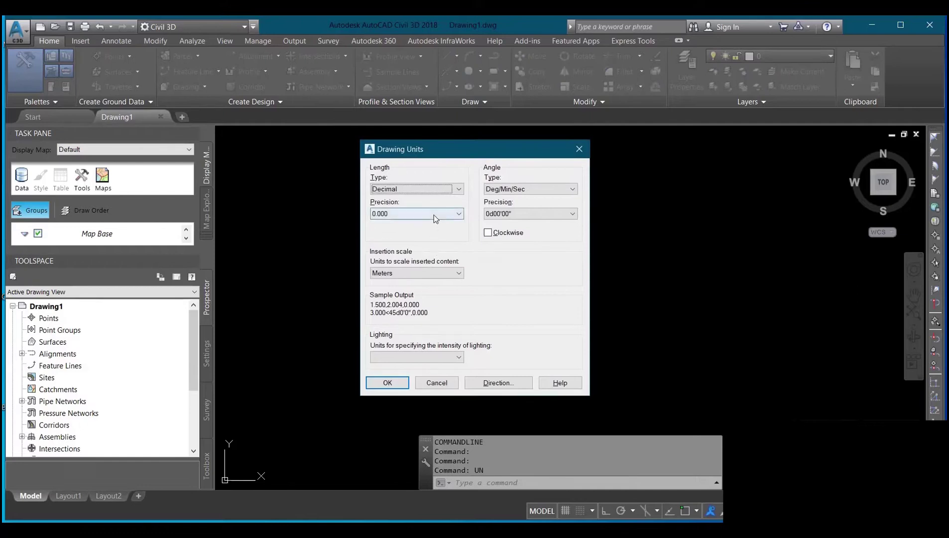
left_click(434, 213)
left_click(417, 248)
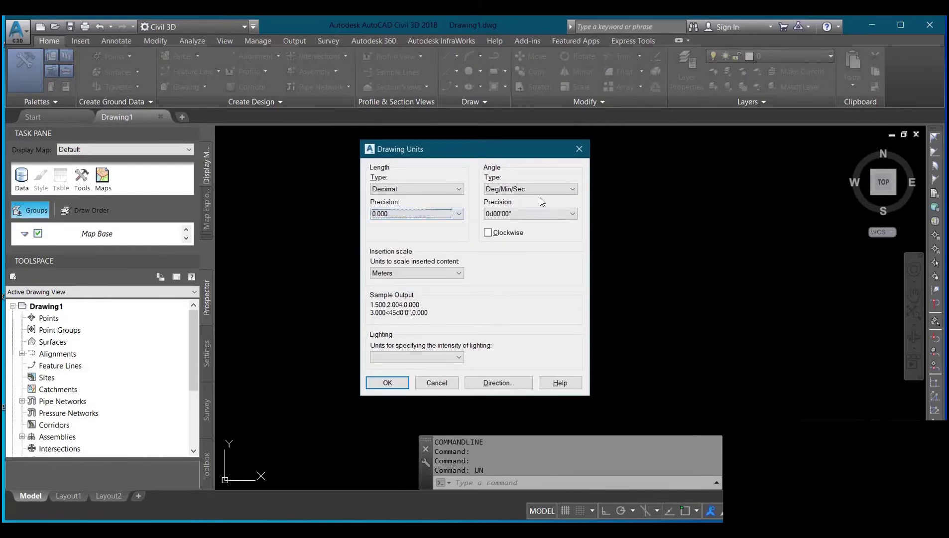
left_click(509, 232)
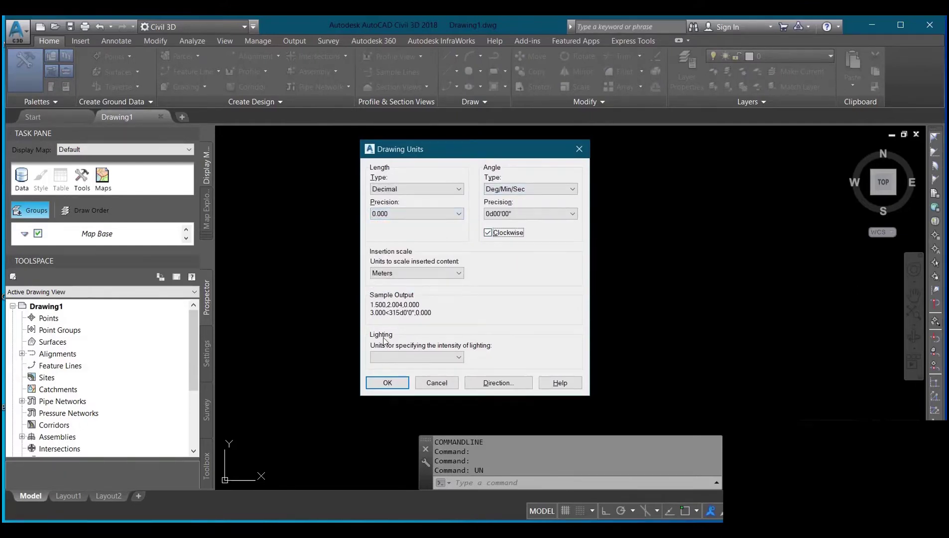
left_click(414, 357)
left_click(415, 357)
left_click(406, 357)
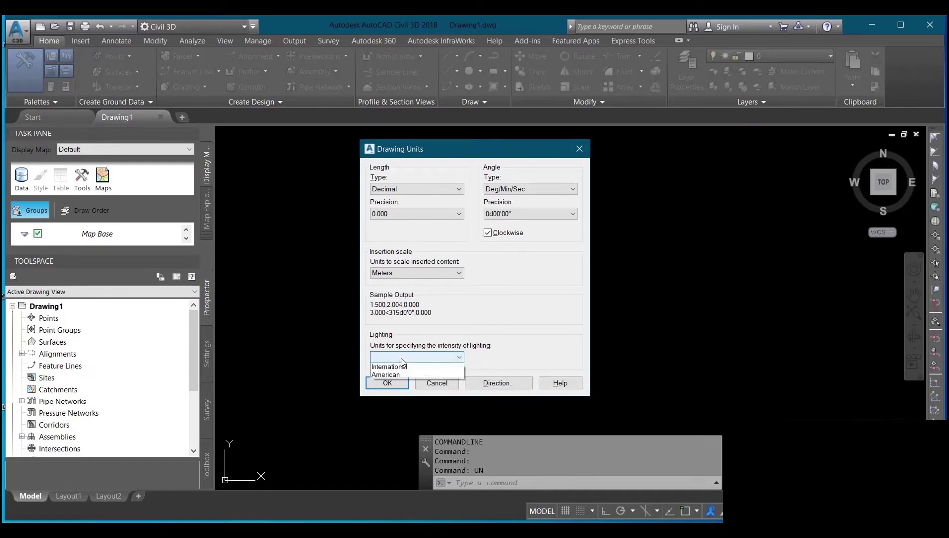
left_click(396, 374)
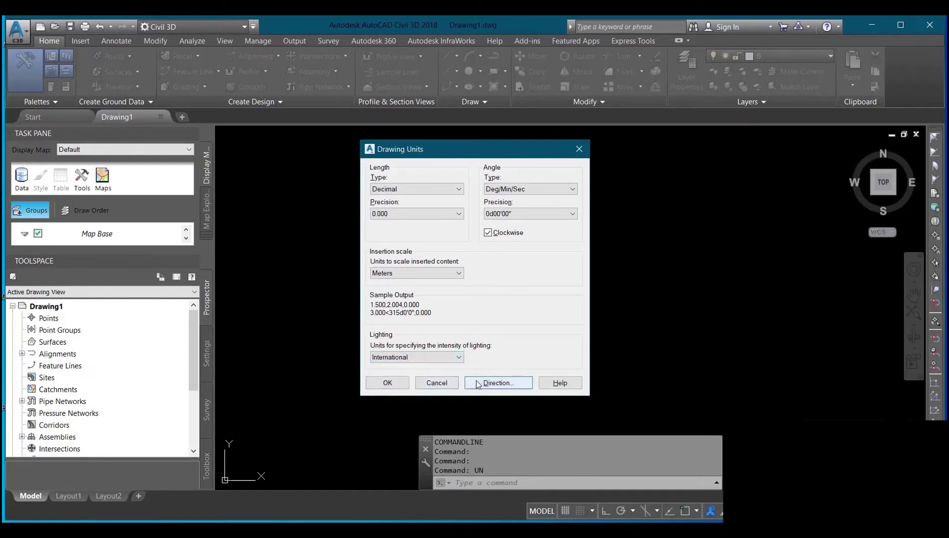
left_click(496, 382)
left_click(424, 244)
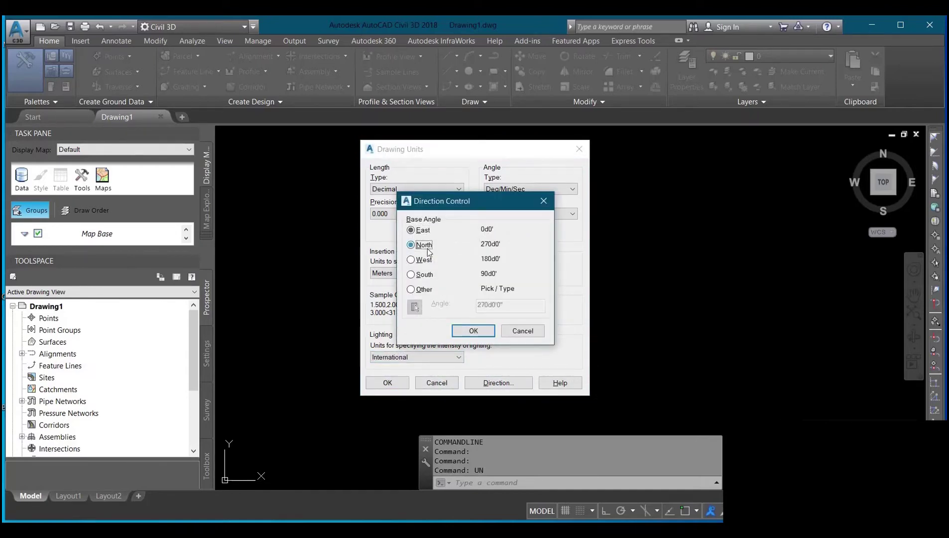
left_click(480, 334)
left_click(380, 383)
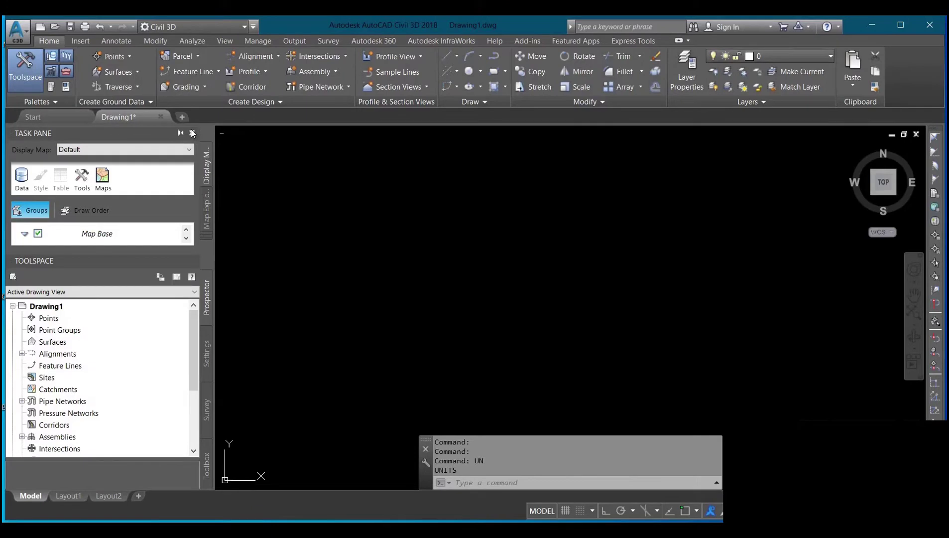
Close the map task pane and launch Import Points from the Point Creation Tools toolbar.
left_click(193, 132)
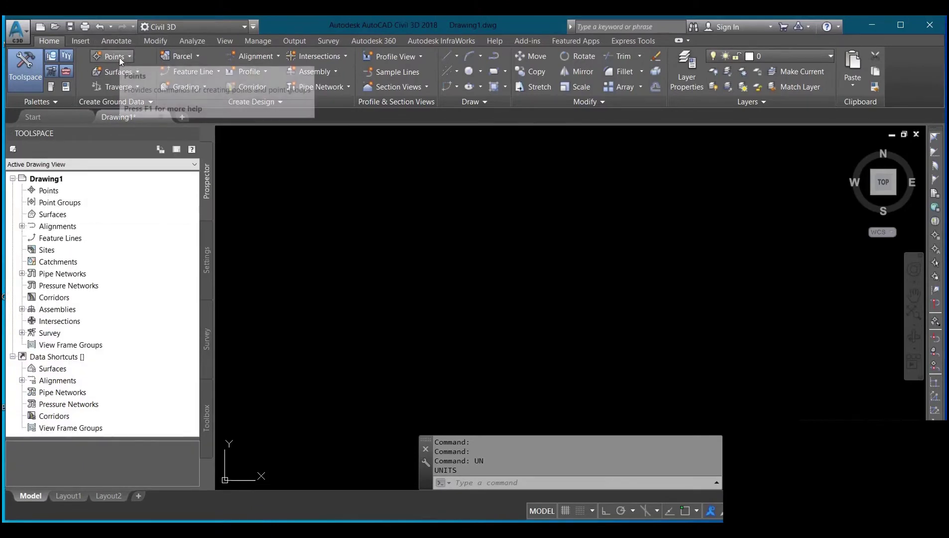
left_click(120, 57)
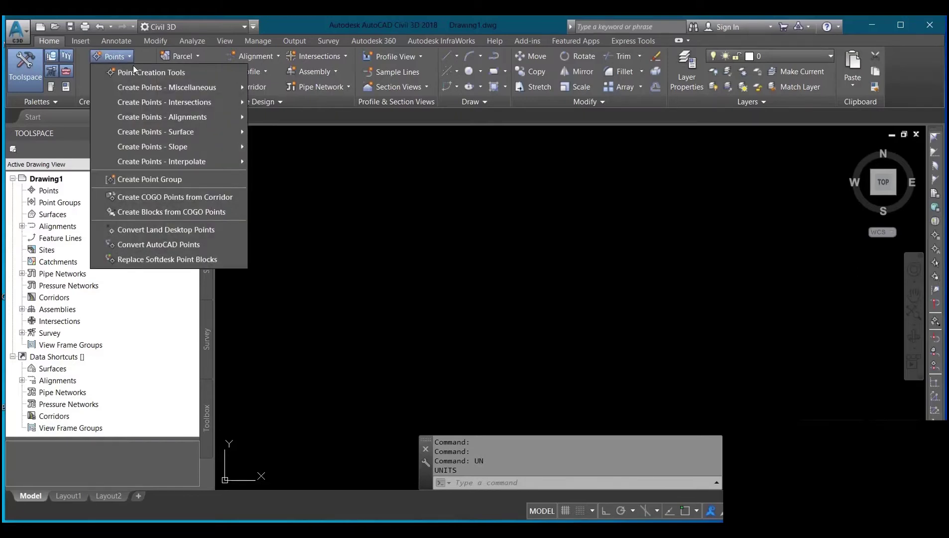
left_click(158, 73)
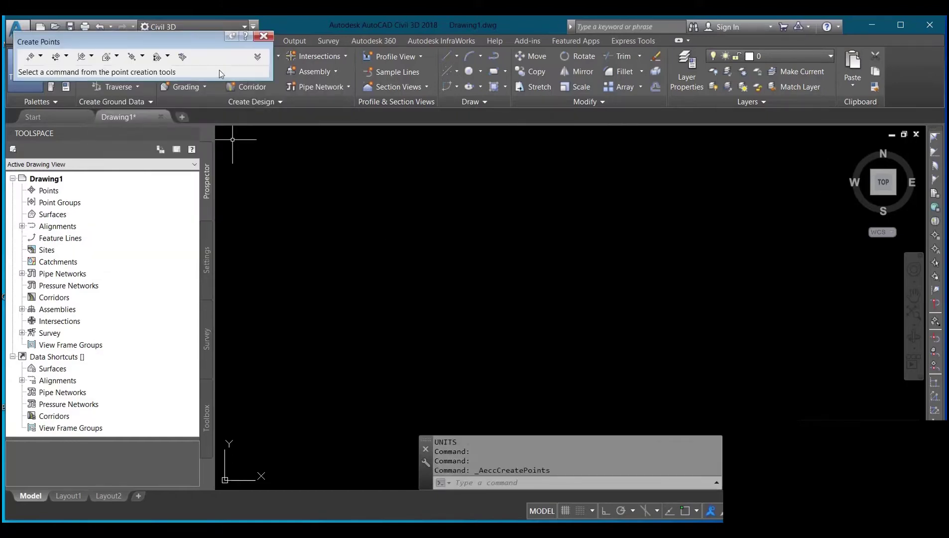
left_click(183, 57)
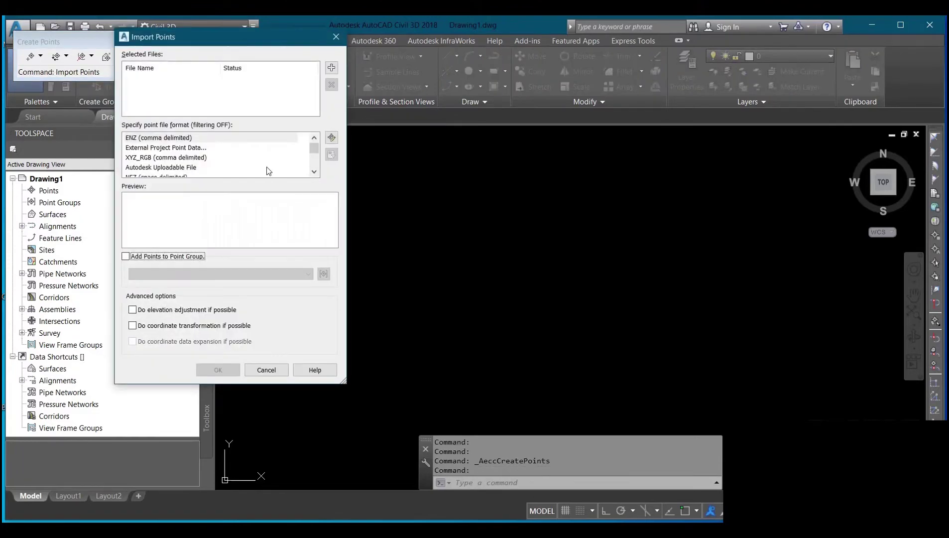
Pick pre.csv from the Desktop's VOLUME CAL folder as the CSV source file.
left_click(332, 69)
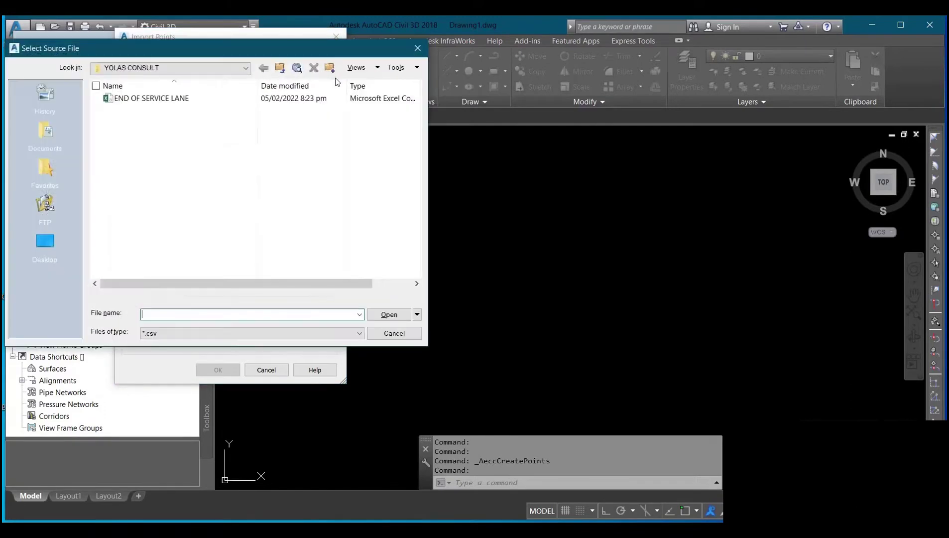
left_click(37, 243)
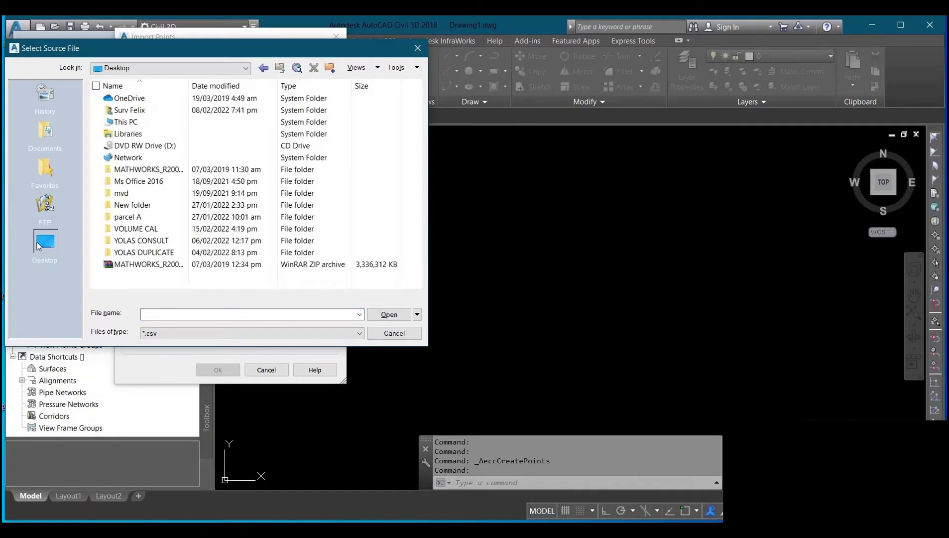
left_click(165, 335)
left_click(165, 335)
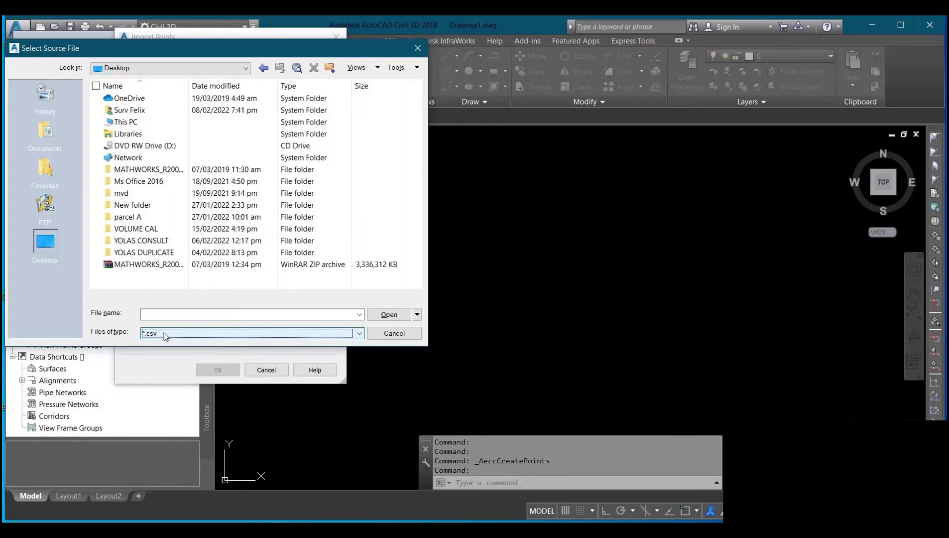
left_click(166, 334)
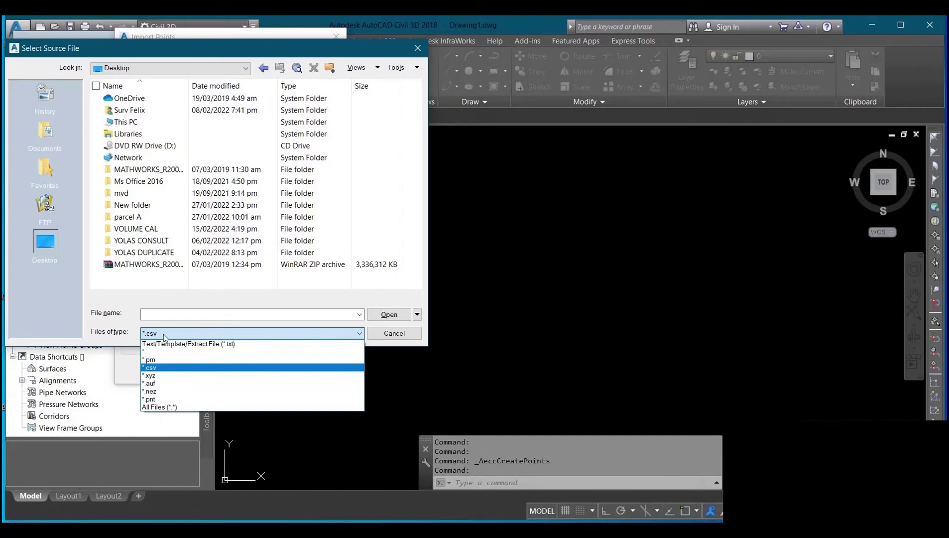
left_click(166, 334)
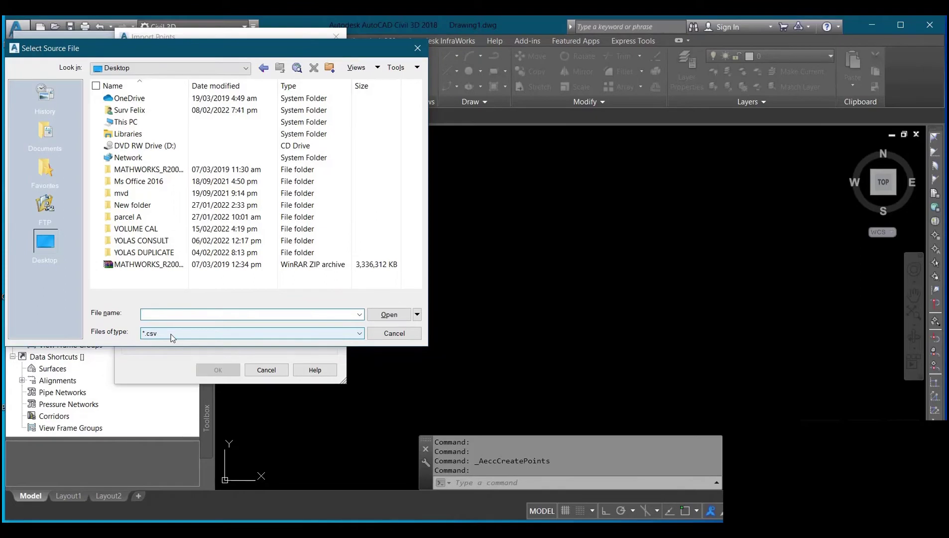
left_click(156, 231)
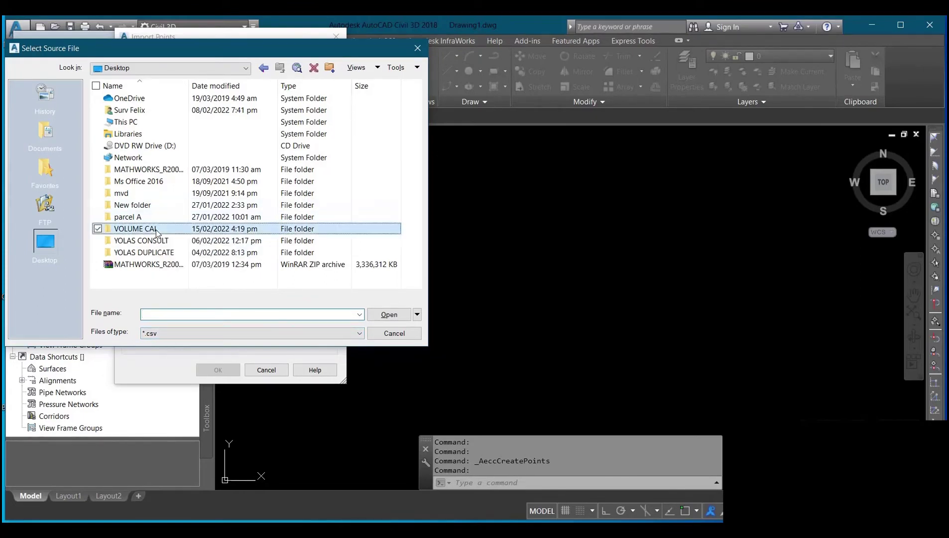
double_click(156, 230)
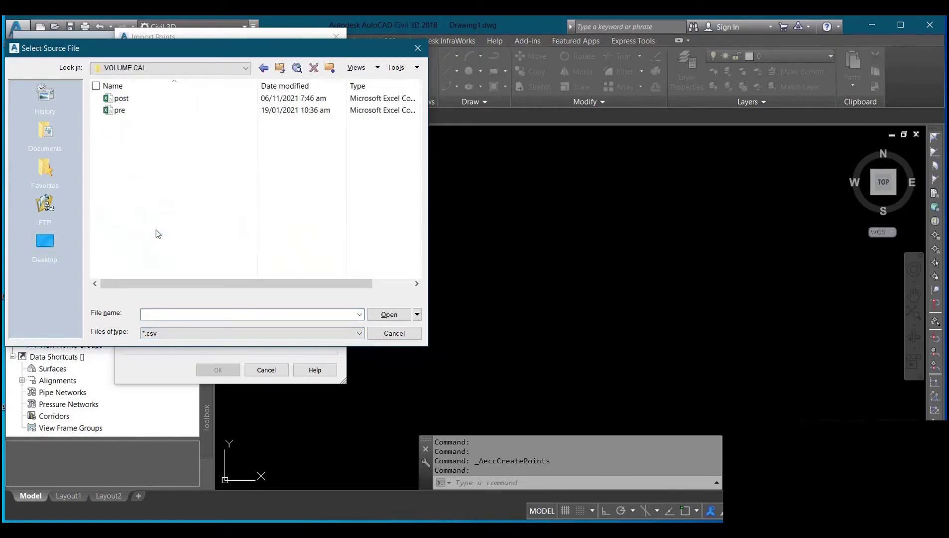
left_click(141, 115)
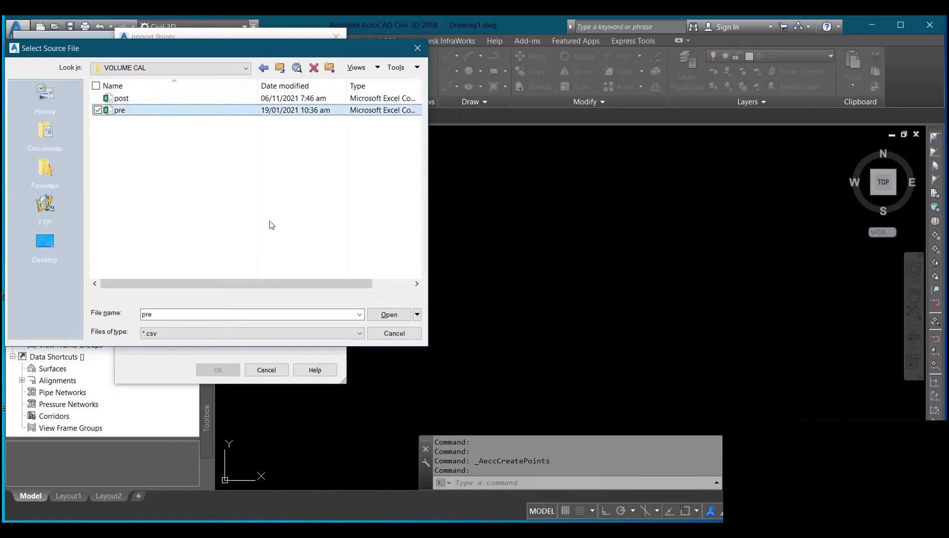
left_click(388, 314)
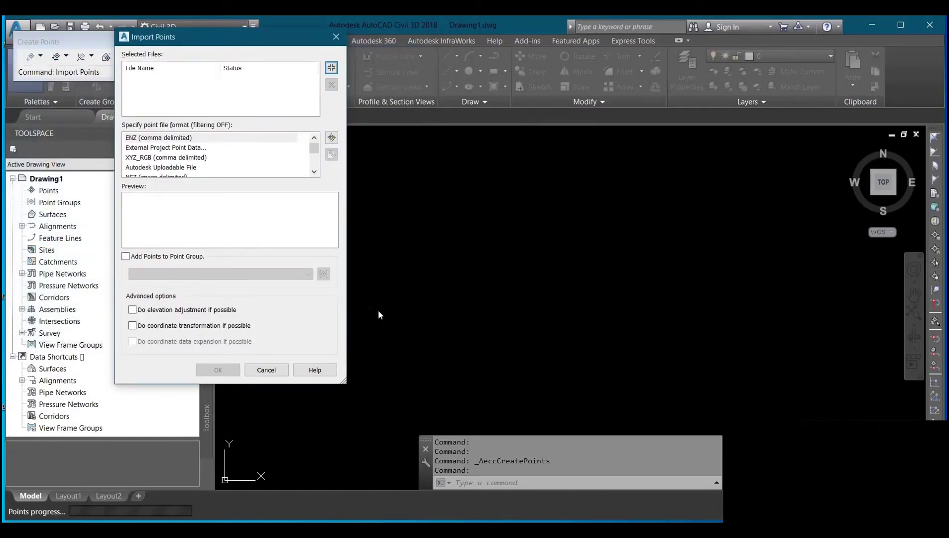
Import pre.csv's points into a newly created point group named pre.
left_click(125, 256)
left_click(323, 275)
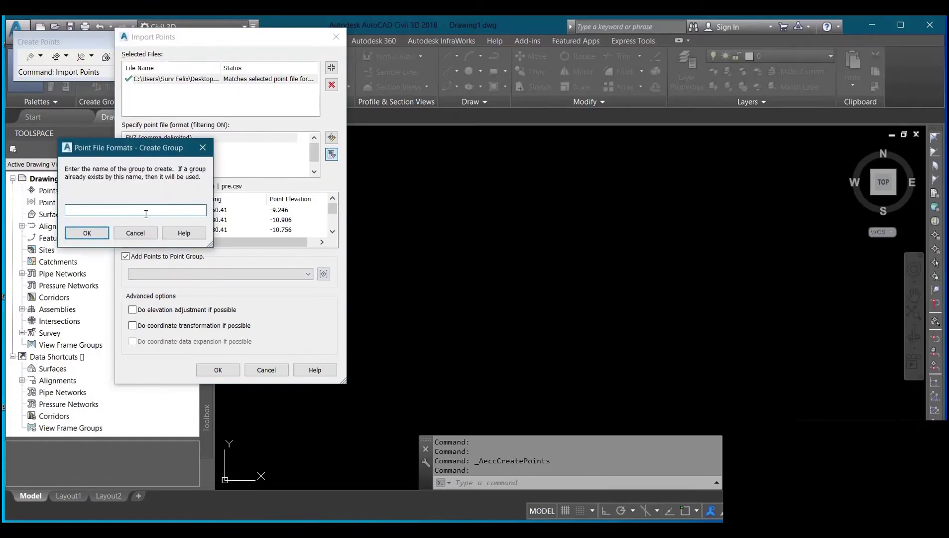
type("pre")
left_click(81, 233)
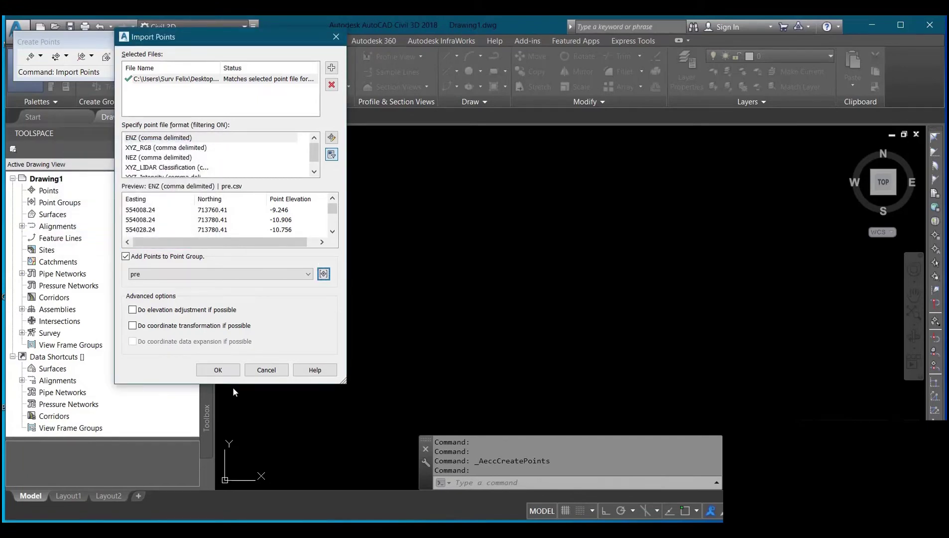
left_click(227, 373)
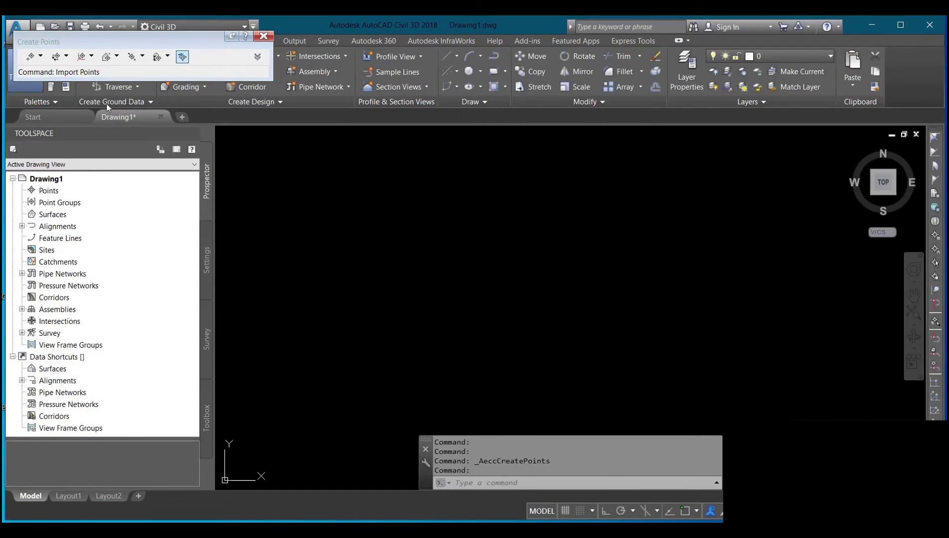
Add post.csv in Import Points and import it into a new point group named post.
left_click(182, 57)
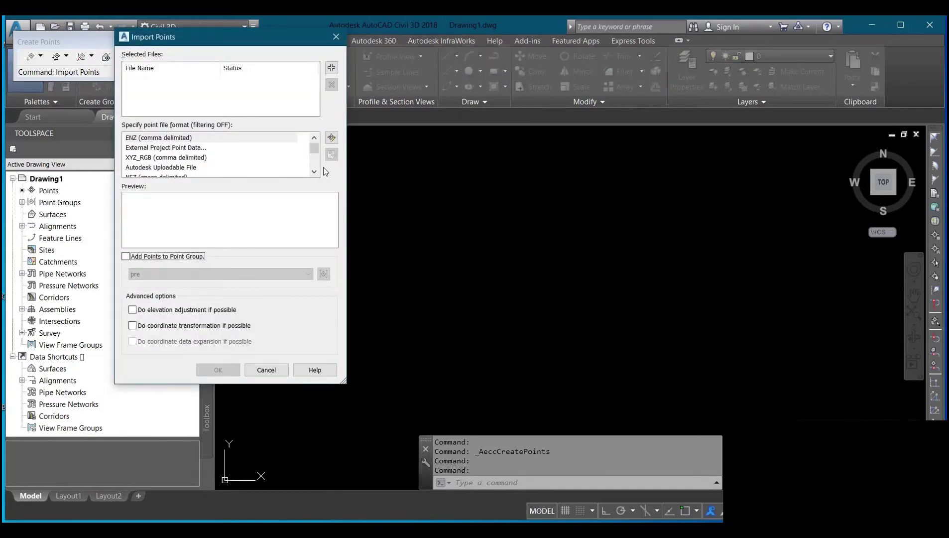
left_click(332, 67)
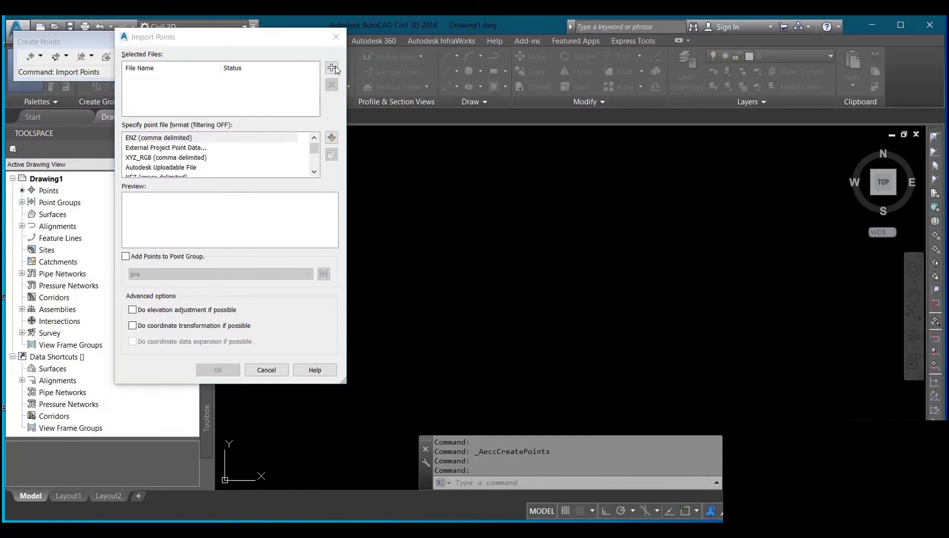
left_click(182, 100)
left_click(387, 312)
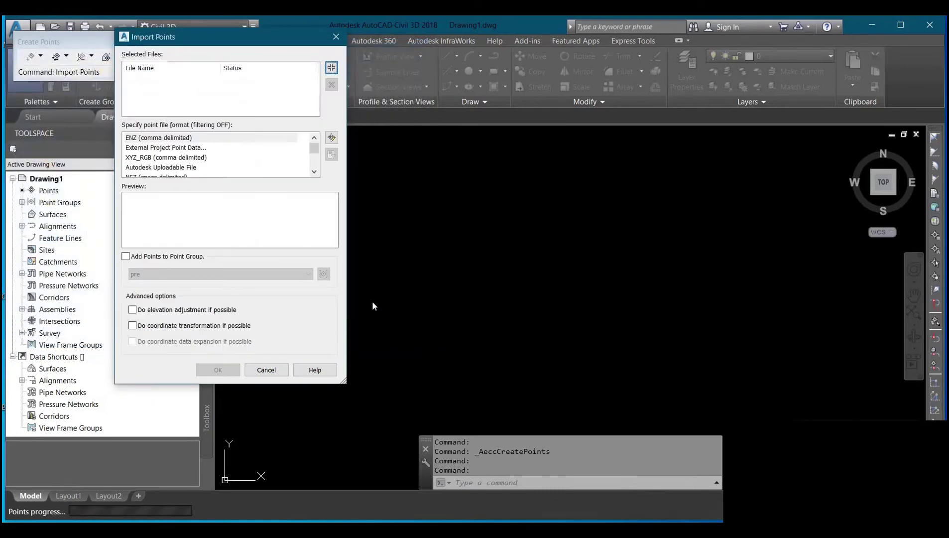
left_click(136, 259)
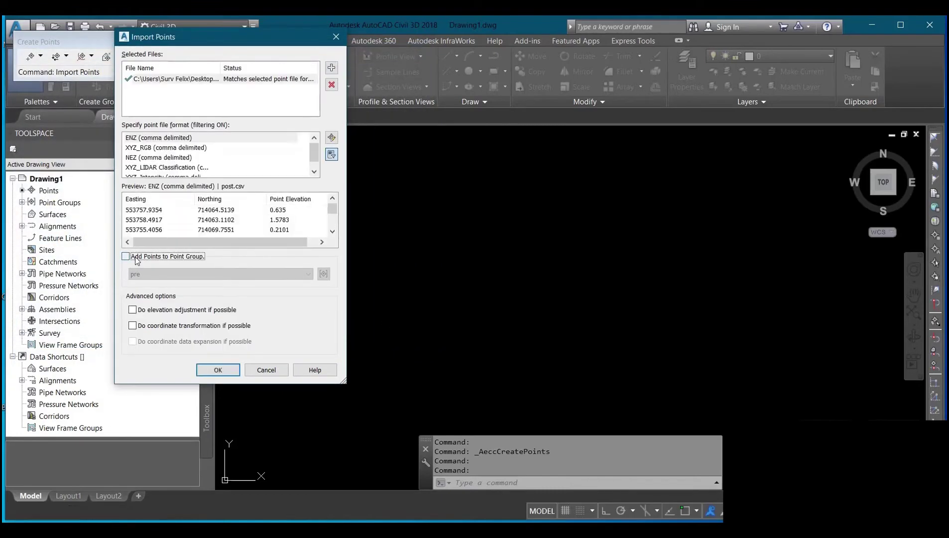
left_click(322, 273)
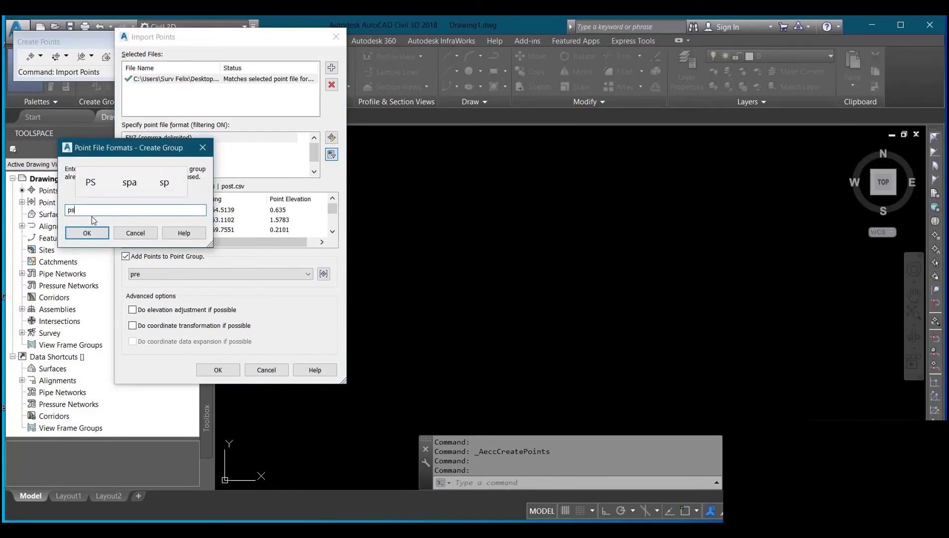
type("ost")
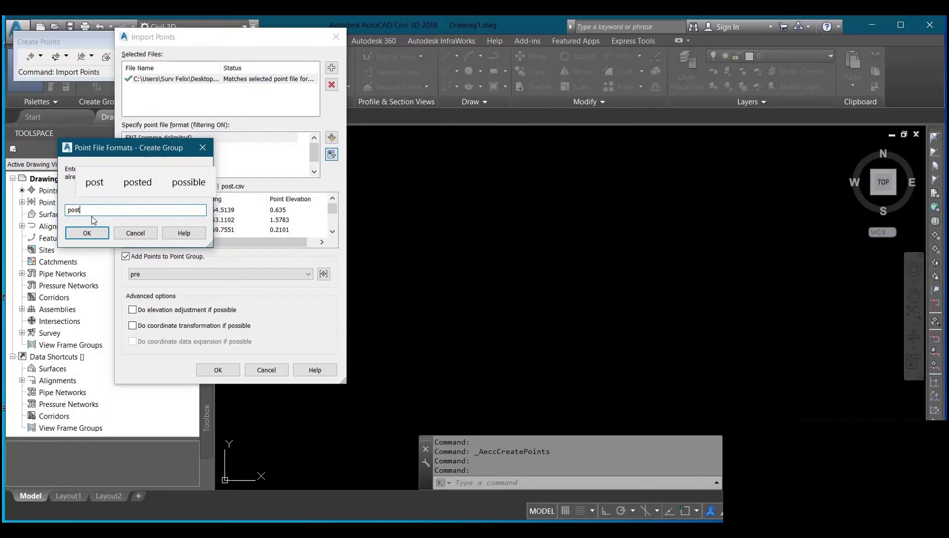
left_click(86, 237)
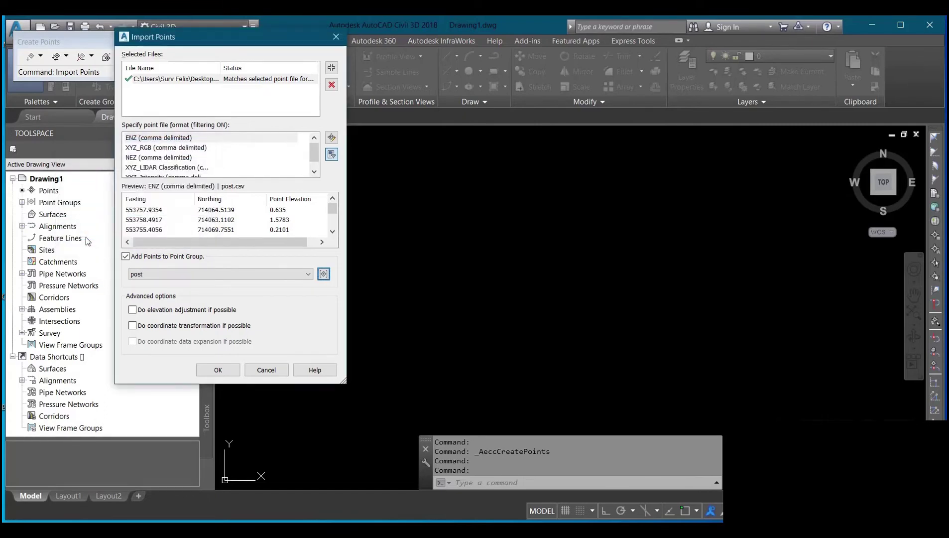
left_click(226, 374)
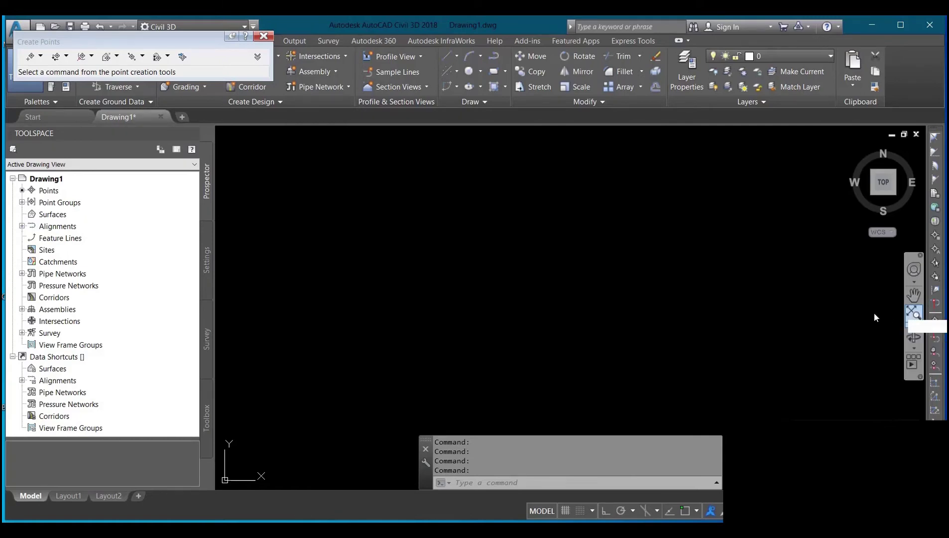
Zoom to extents and back out slightly so all pre and post survey points show.
middle_click(730, 286)
scroll(646, 254, "down", 3)
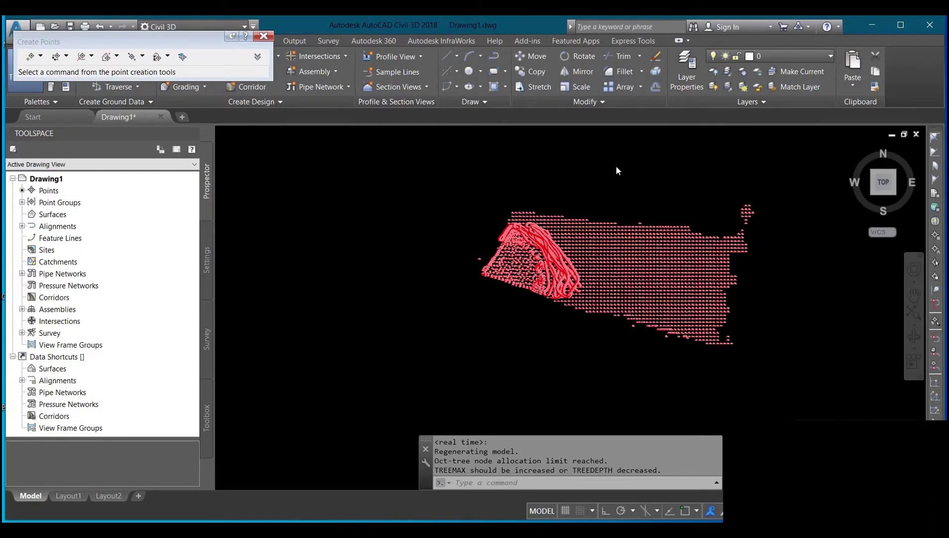
scroll(616, 166, "down", 1)
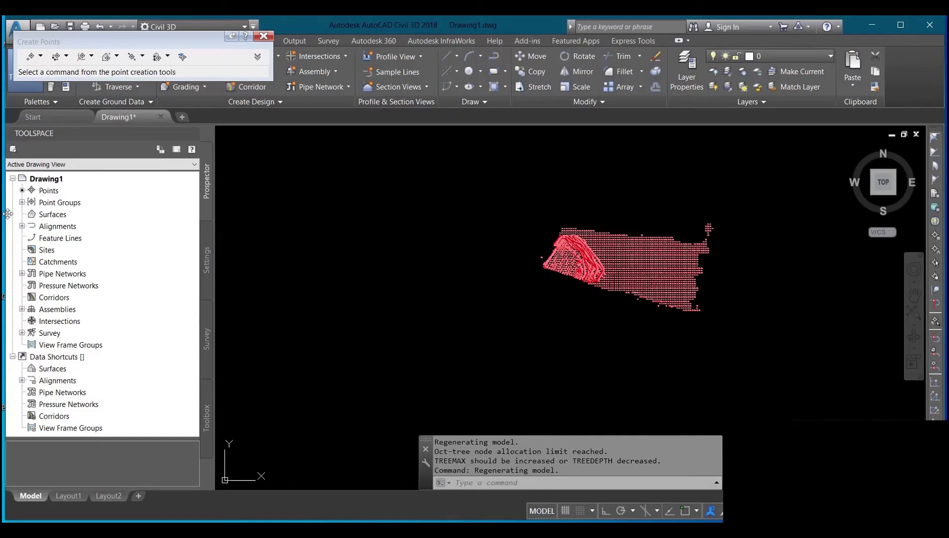
left_click(49, 215)
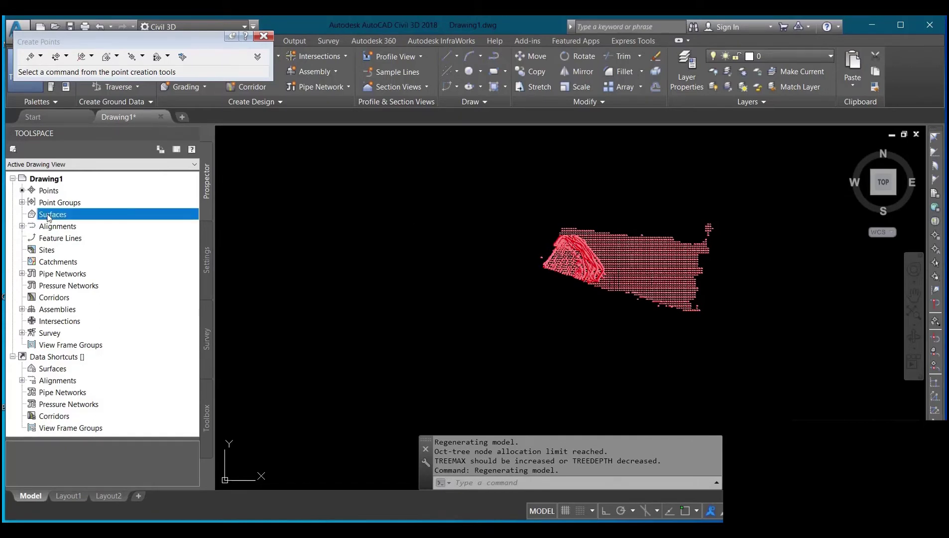
Create a TIN surface named Surface pre from the Prospector Surfaces collection.
right_click(49, 215)
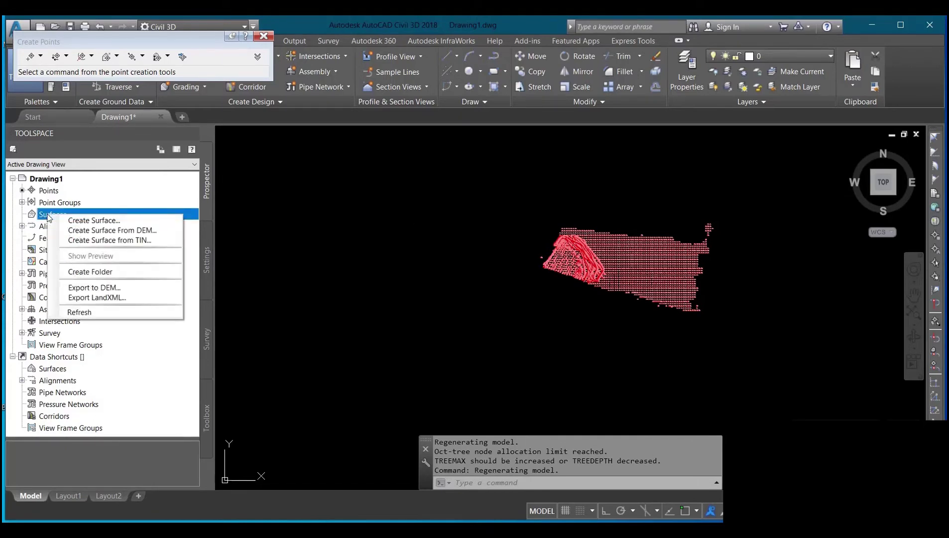
left_click(98, 220)
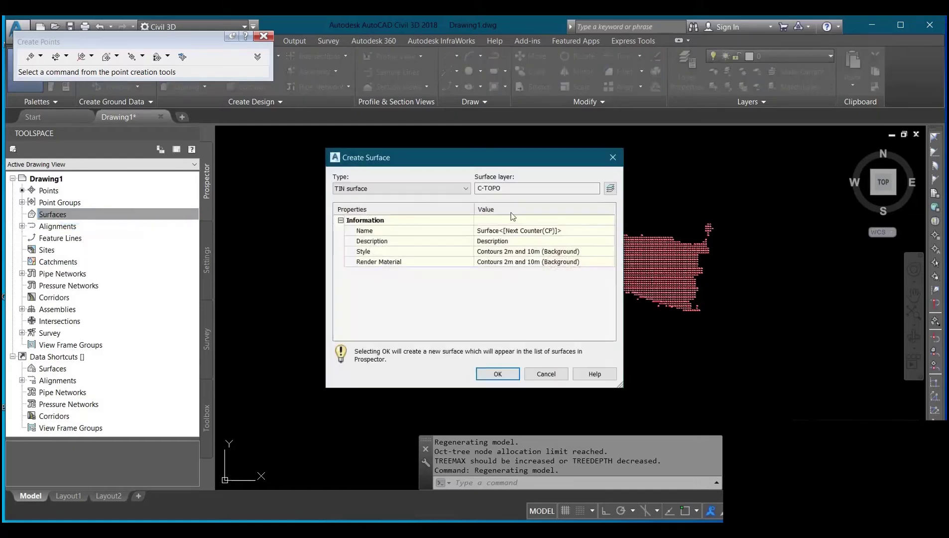
left_click(577, 230)
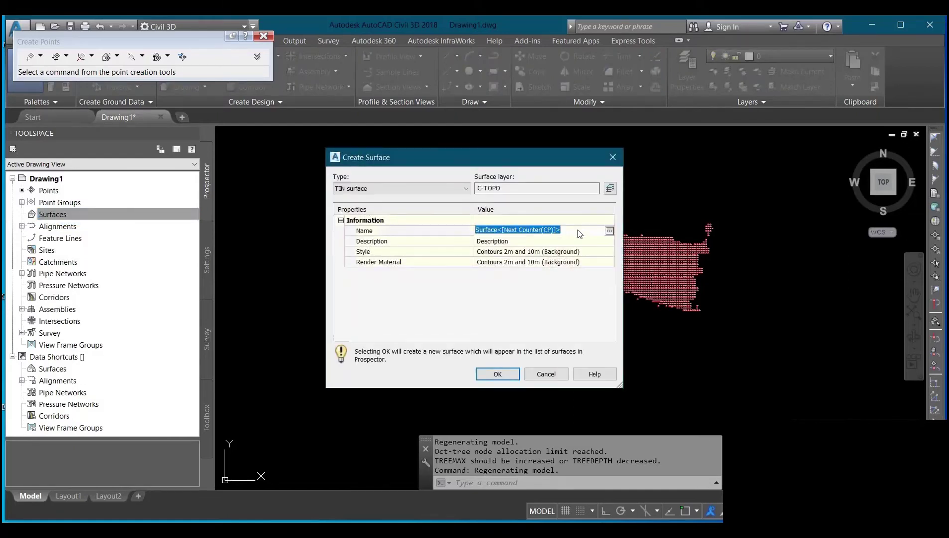
left_click_drag(567, 232, 498, 234)
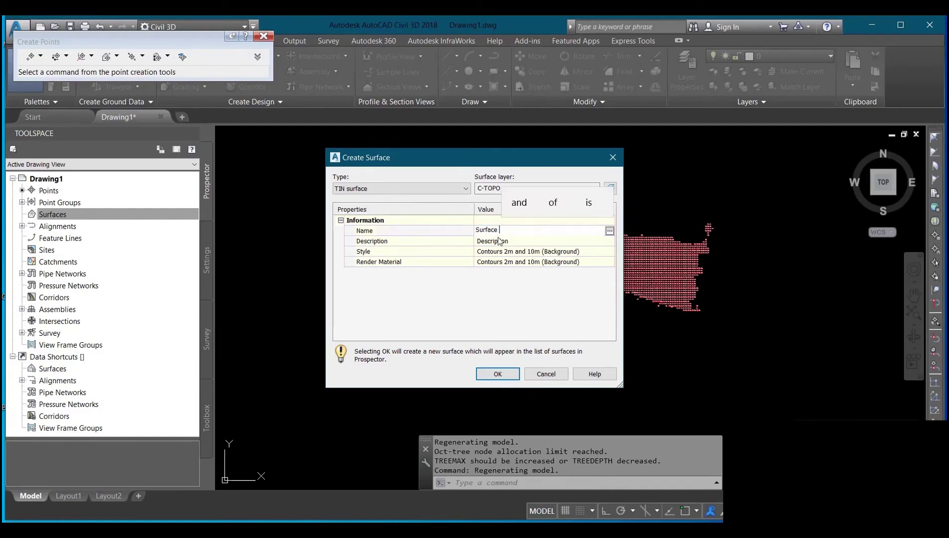
type("pre")
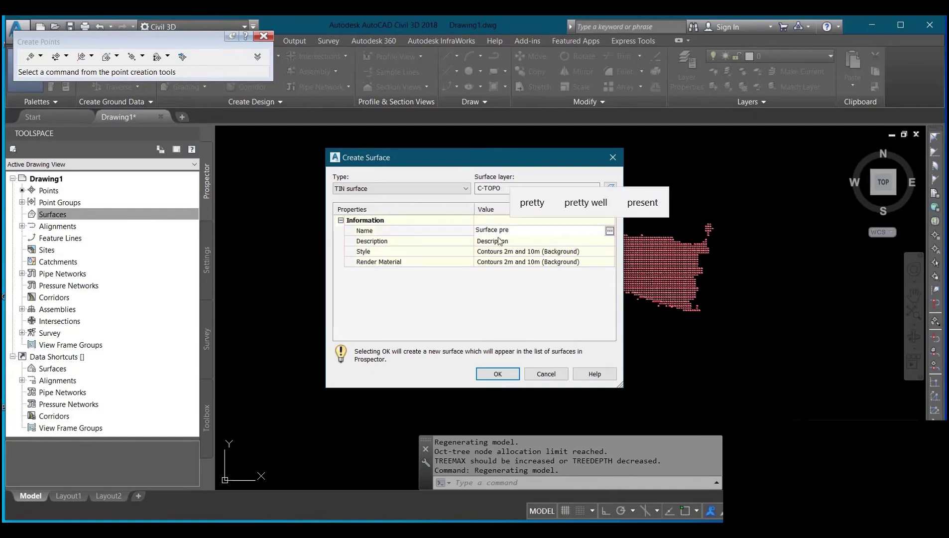
left_click(508, 374)
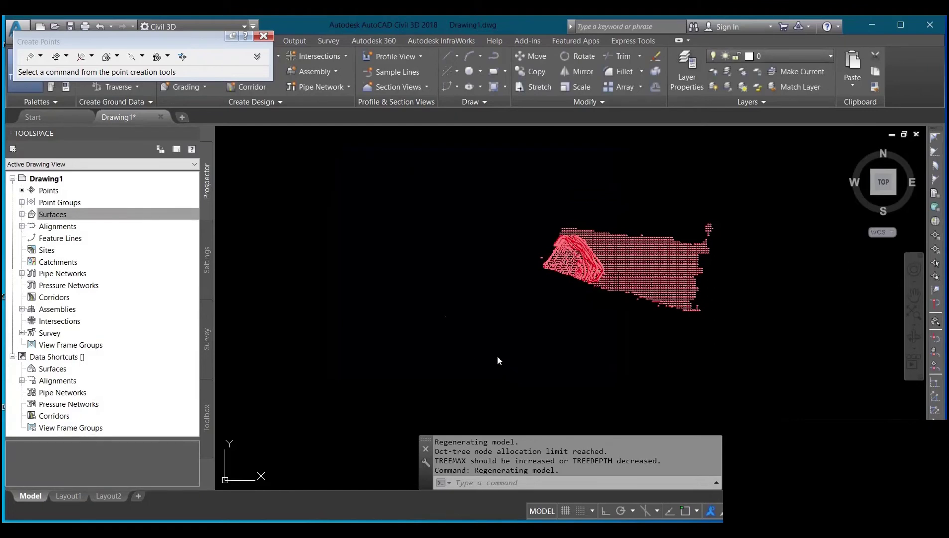
Create a second TIN surface named Surface post on the C-TOPO layer.
right_click(79, 214)
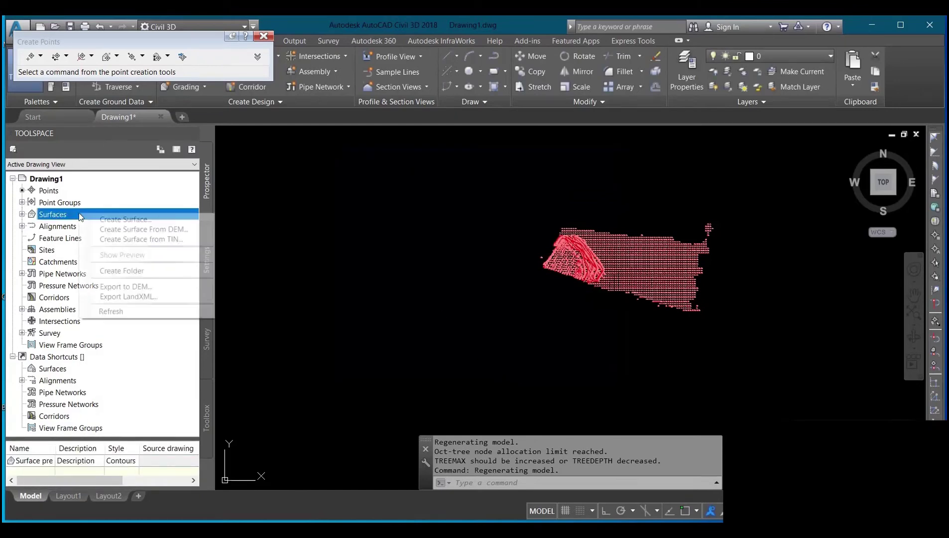
left_click(149, 219)
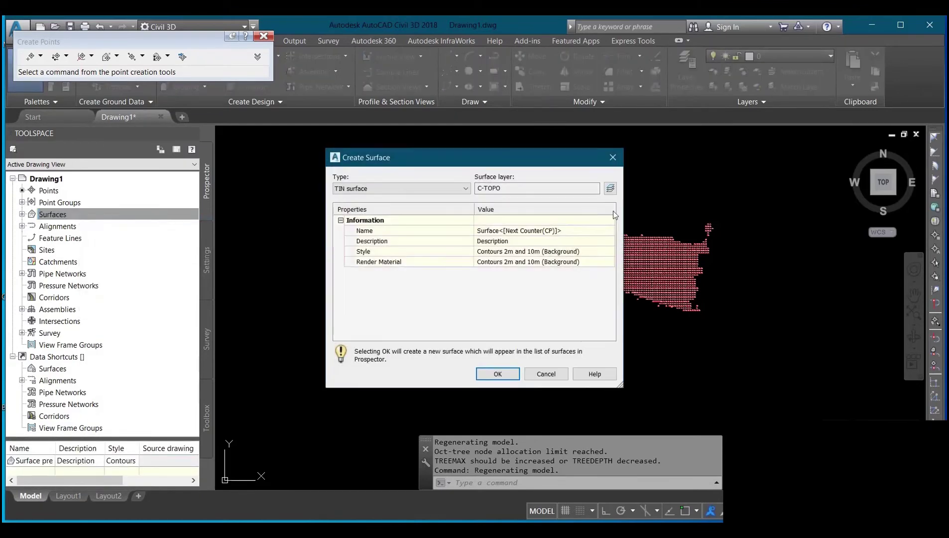
left_click(575, 233)
left_click_drag(573, 229, 496, 229)
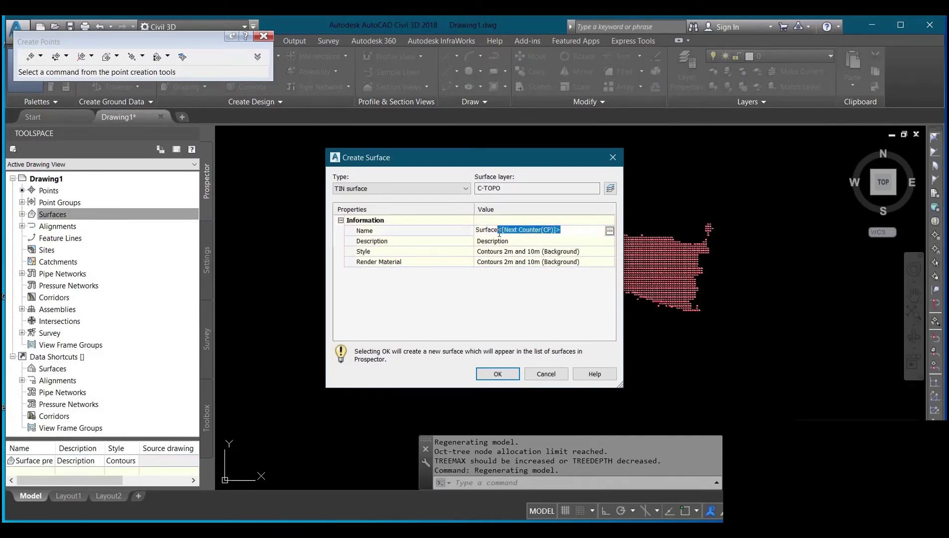
type("post")
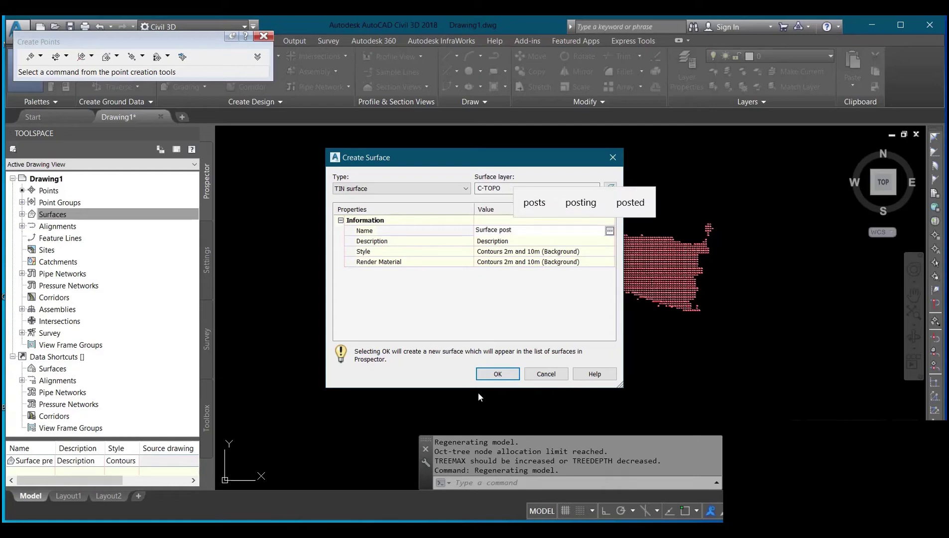
left_click(511, 378)
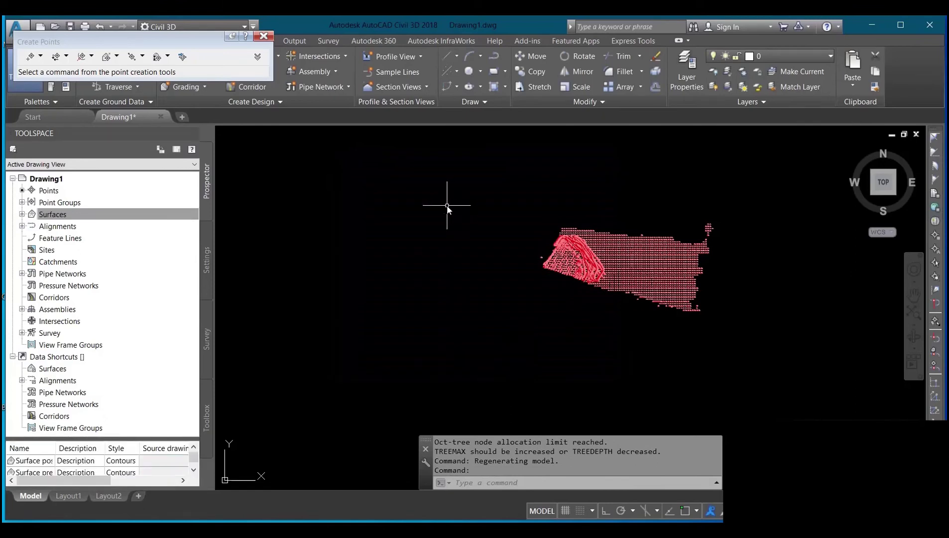
Add the pre point group to Surface pre's definition, triangulating its 1806 points.
left_click(22, 214)
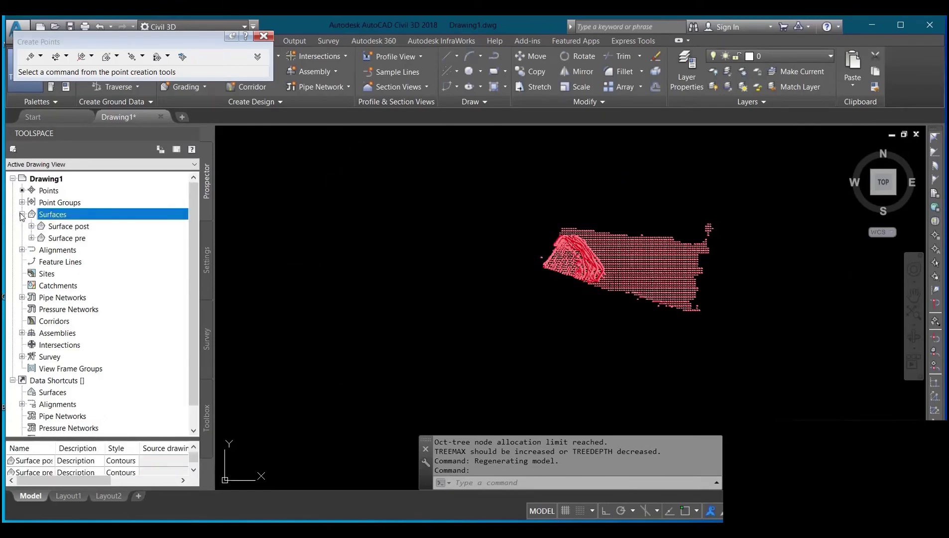
left_click(32, 239)
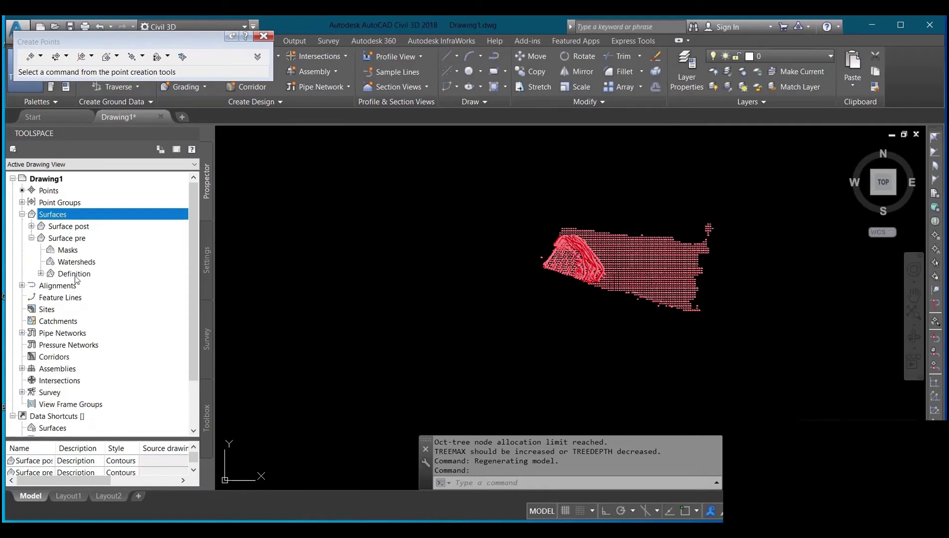
left_click(32, 239)
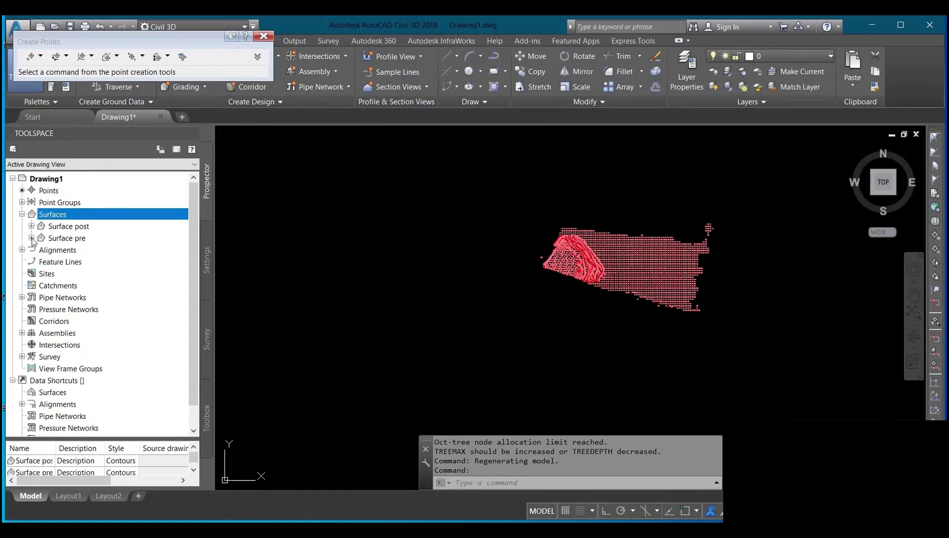
left_click(31, 239)
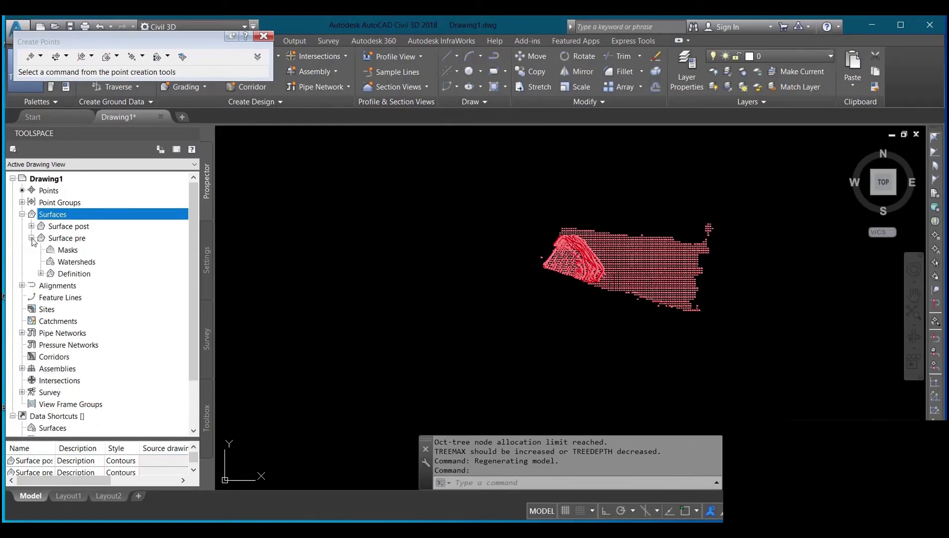
left_click(41, 274)
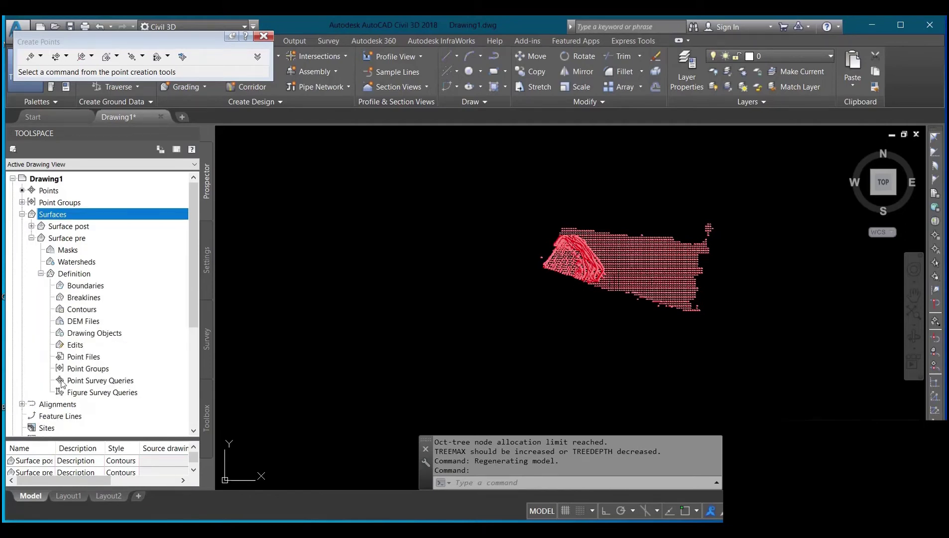
left_click(89, 369)
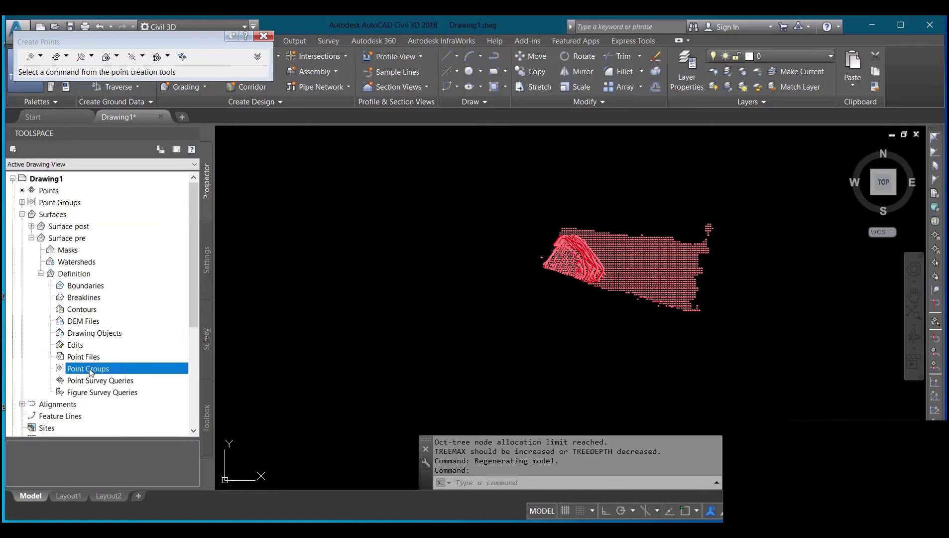
right_click(98, 373)
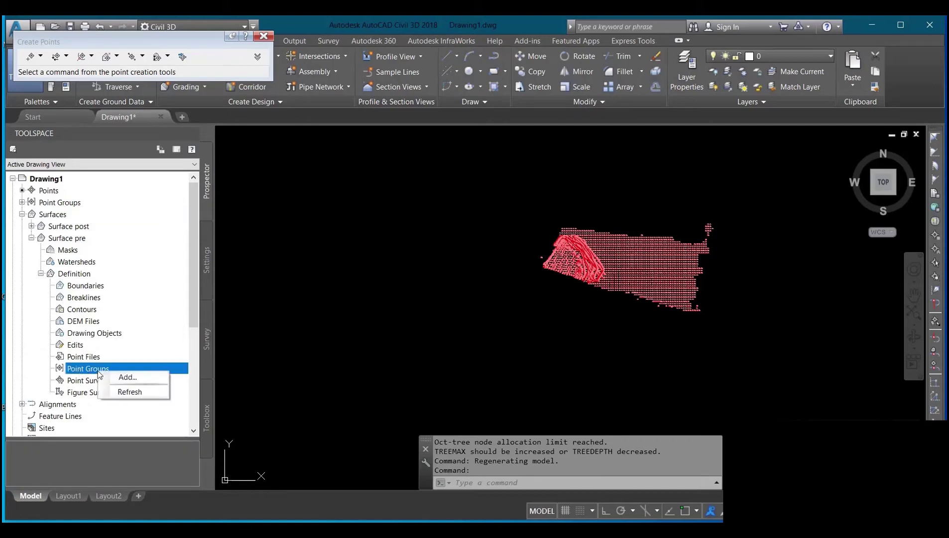
left_click(120, 378)
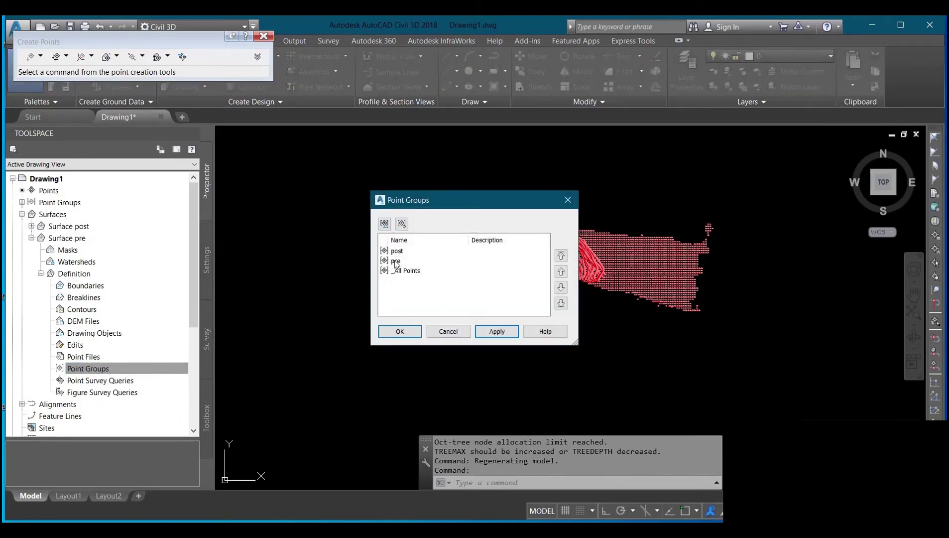
left_click(396, 261)
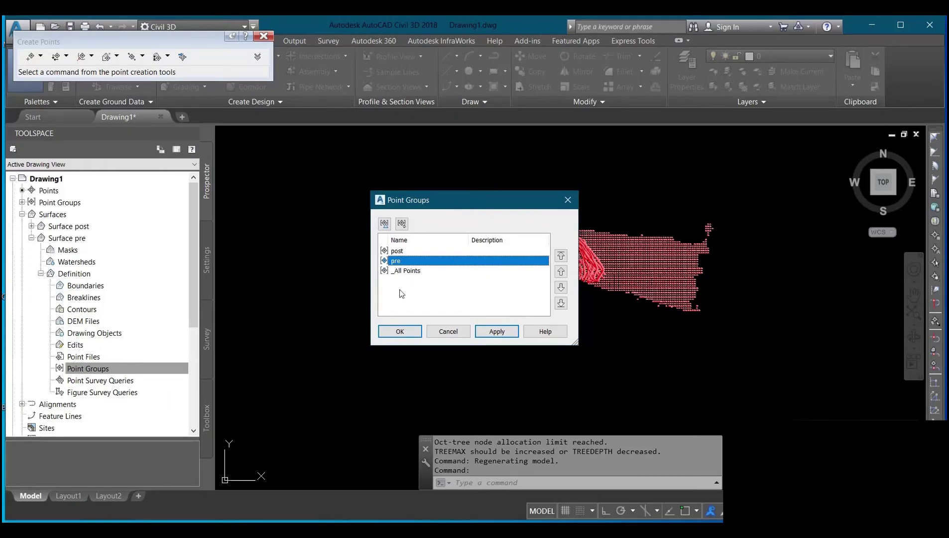
left_click(387, 332)
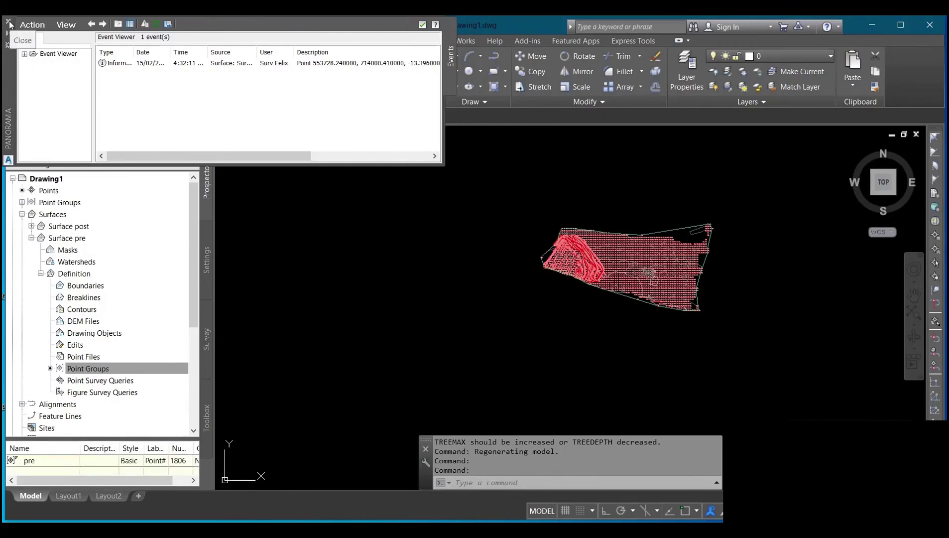
Close the Event Viewer, then select post in Surface post's Add Point Groups list.
left_click(9, 25)
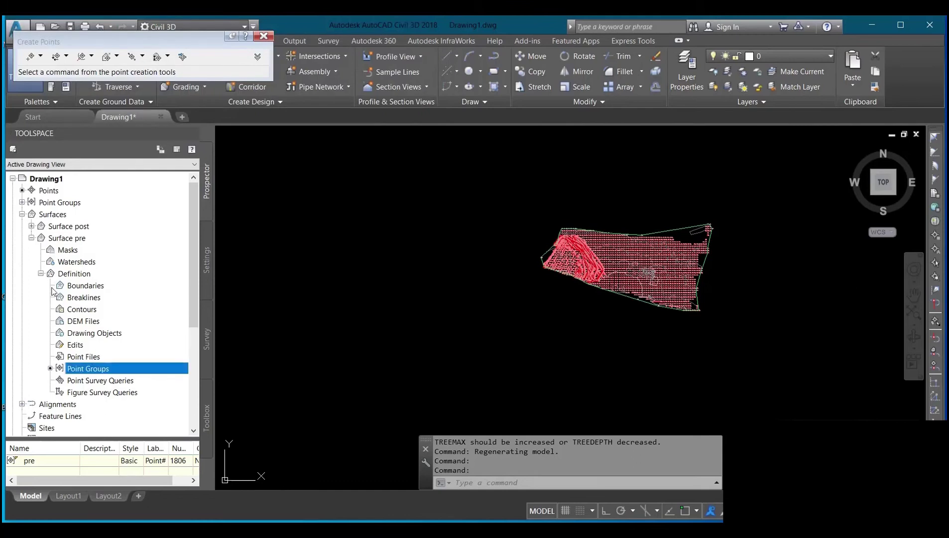
left_click(31, 238)
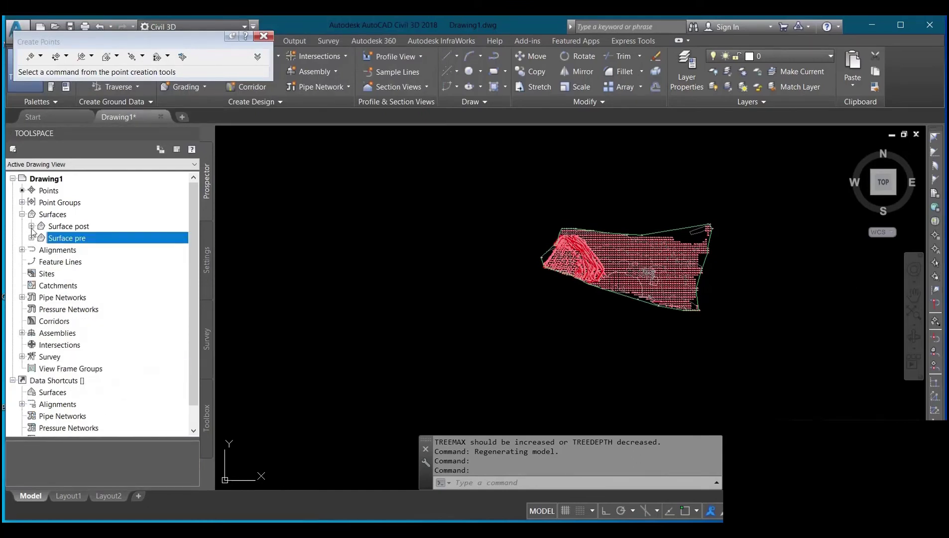
left_click(31, 226)
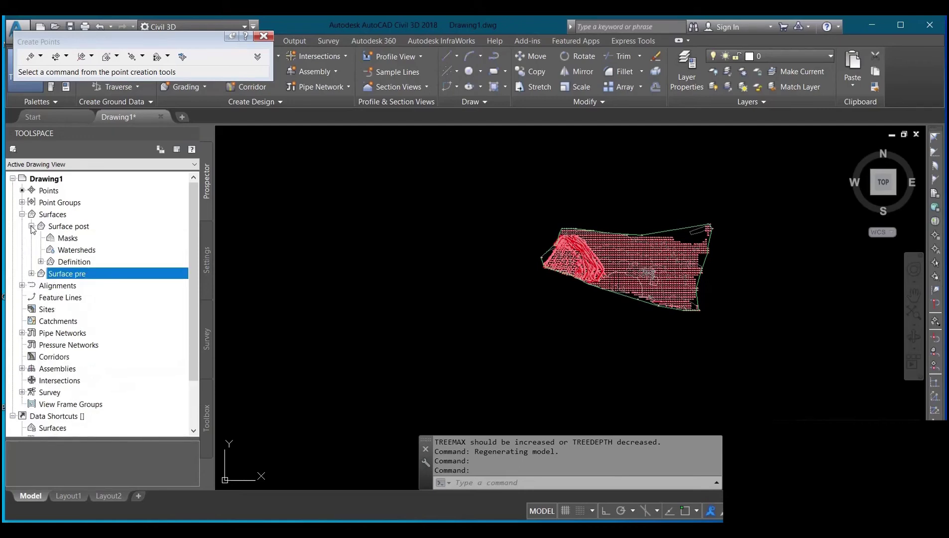
left_click(41, 262)
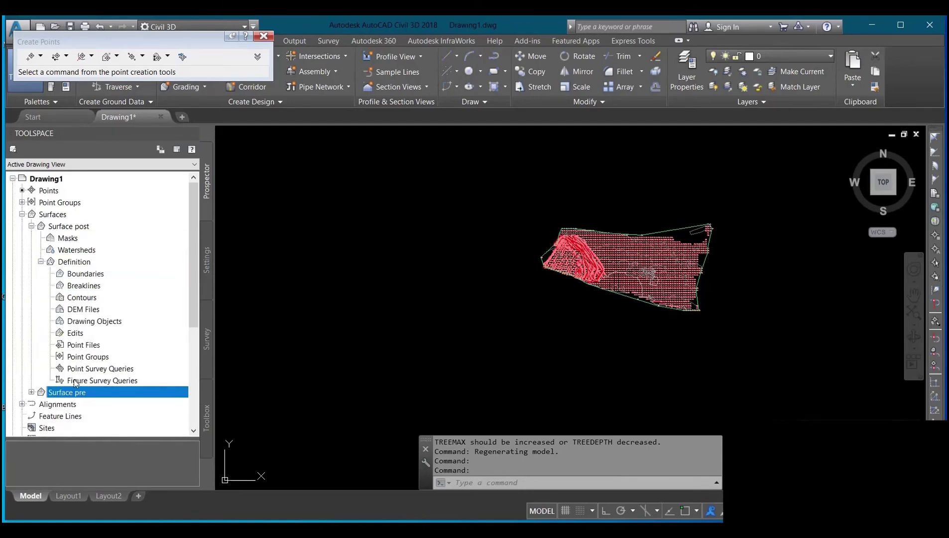
right_click(83, 356)
left_click(114, 361)
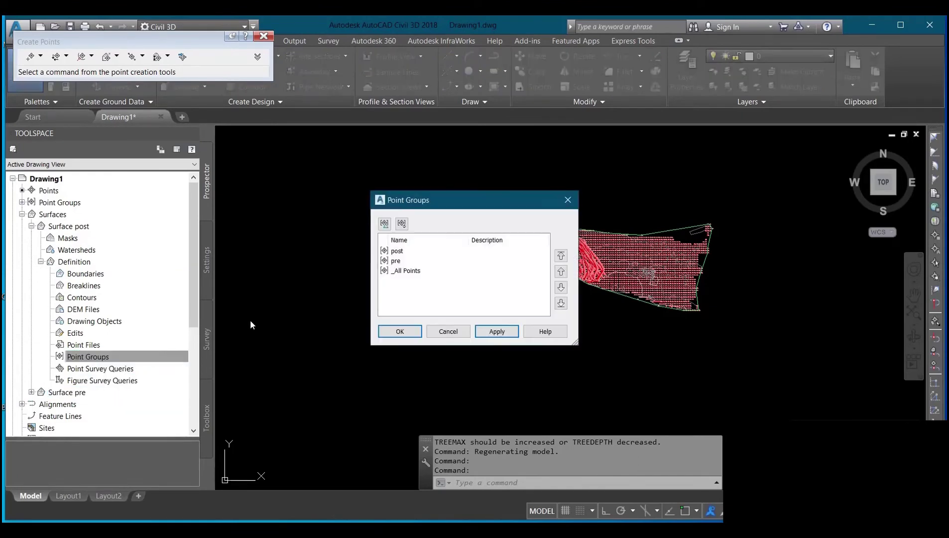
left_click(404, 251)
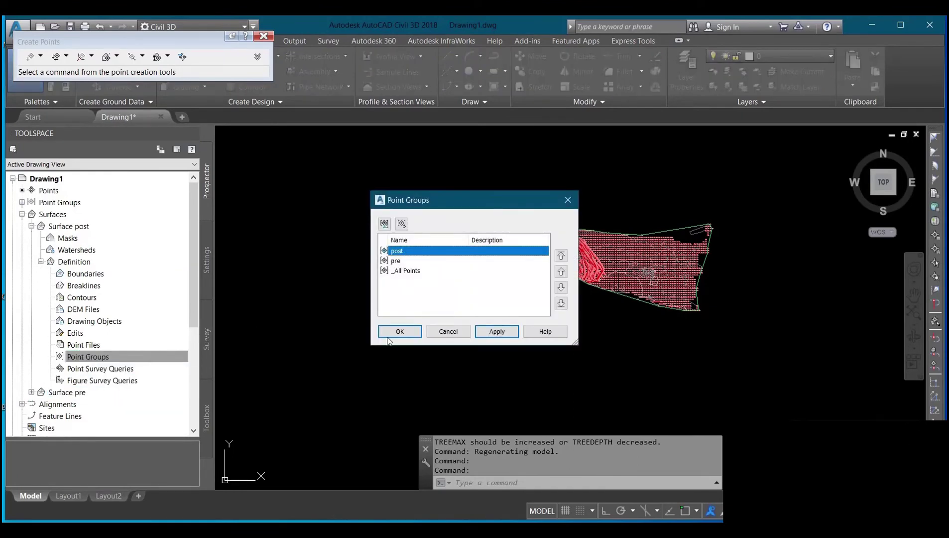